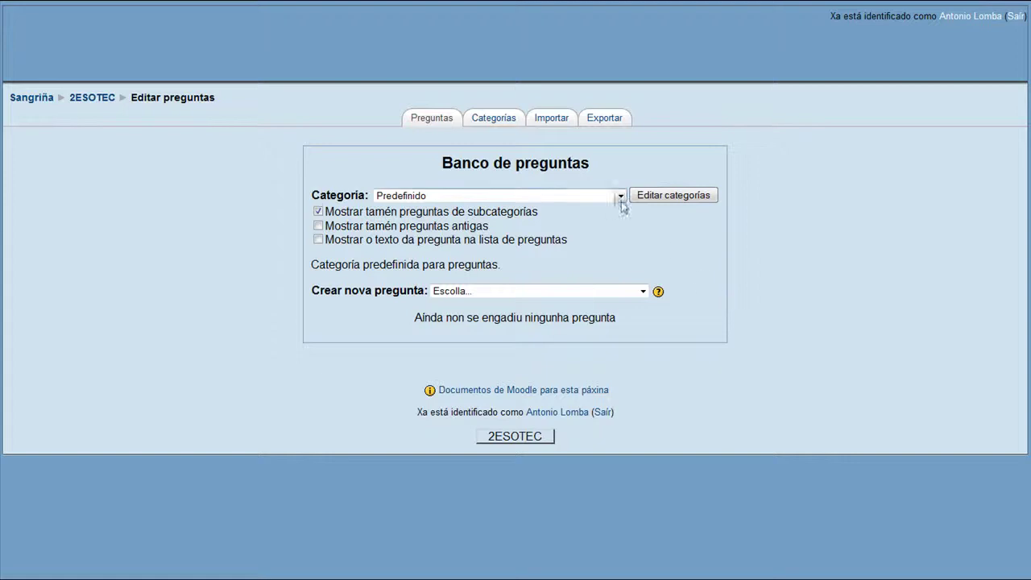
# Choose the Electricidade category in the question bank and create a new question of type Numérico
pyautogui.click(621, 197)
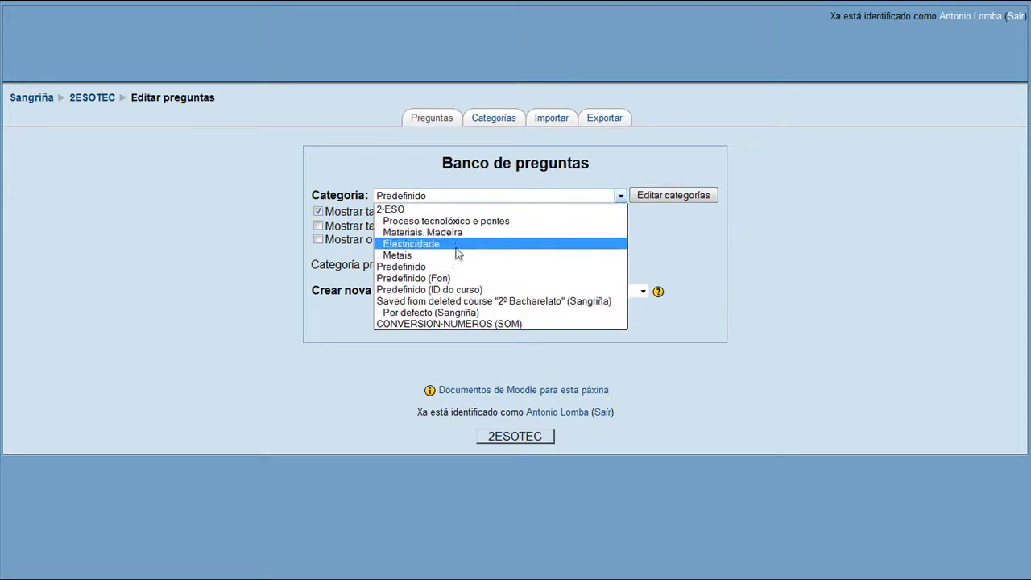
pyautogui.click(456, 244)
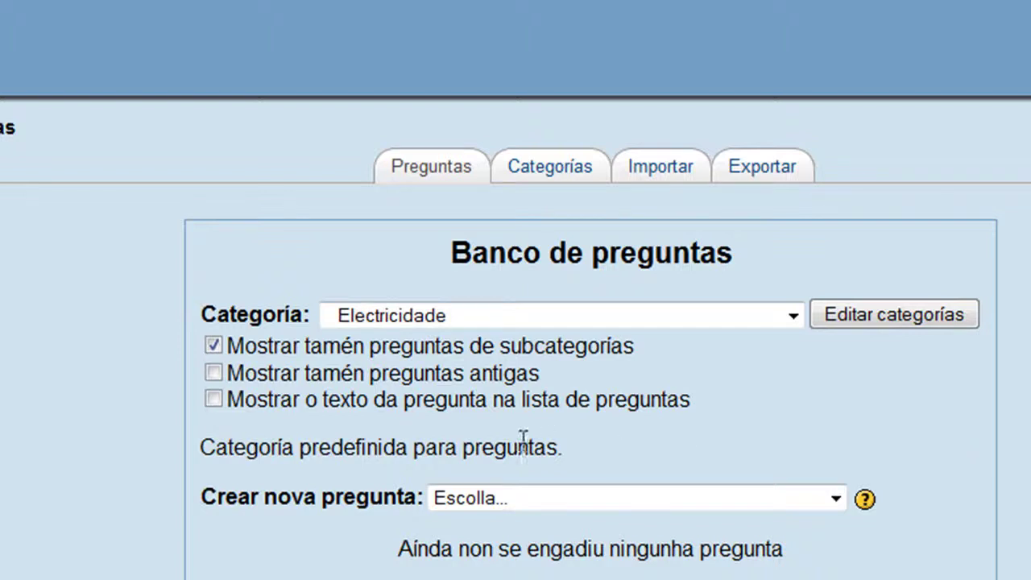
pyautogui.click(836, 500)
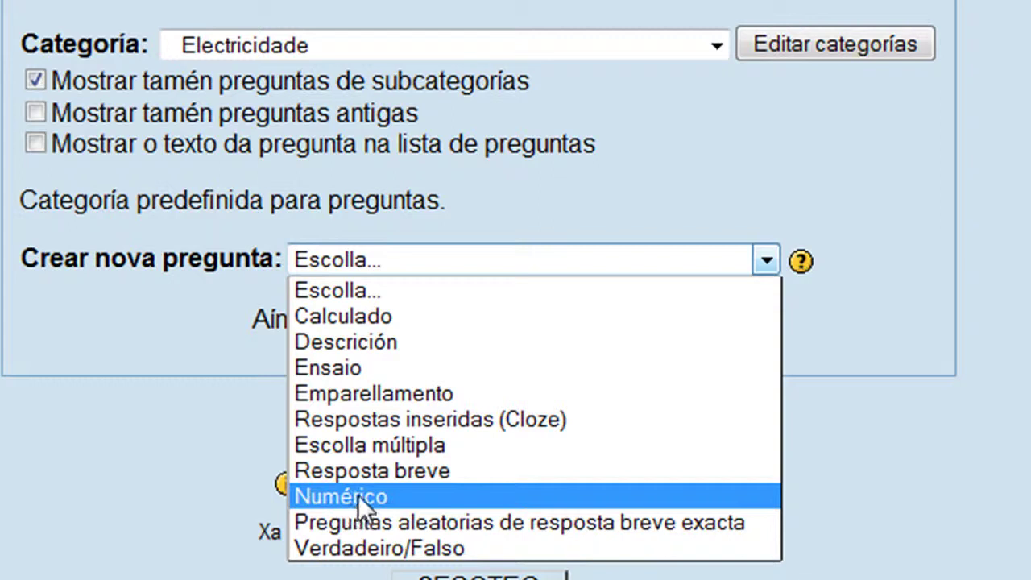
pyautogui.click(358, 497)
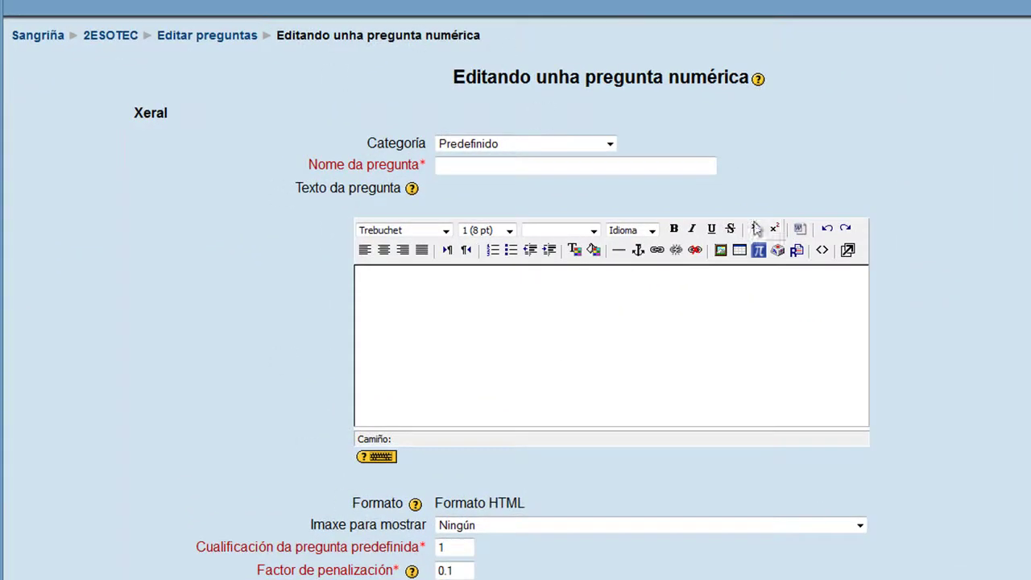
# Name the numerical question "Lei de Ohm 1 calculo de intensidade"
pyautogui.click(504, 166)
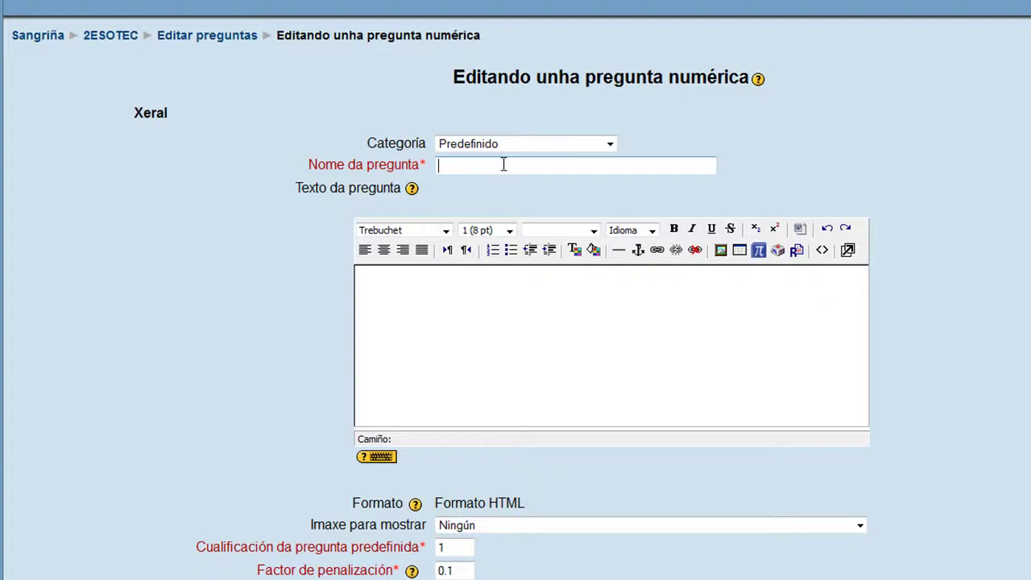
pyautogui.write('Lei d')
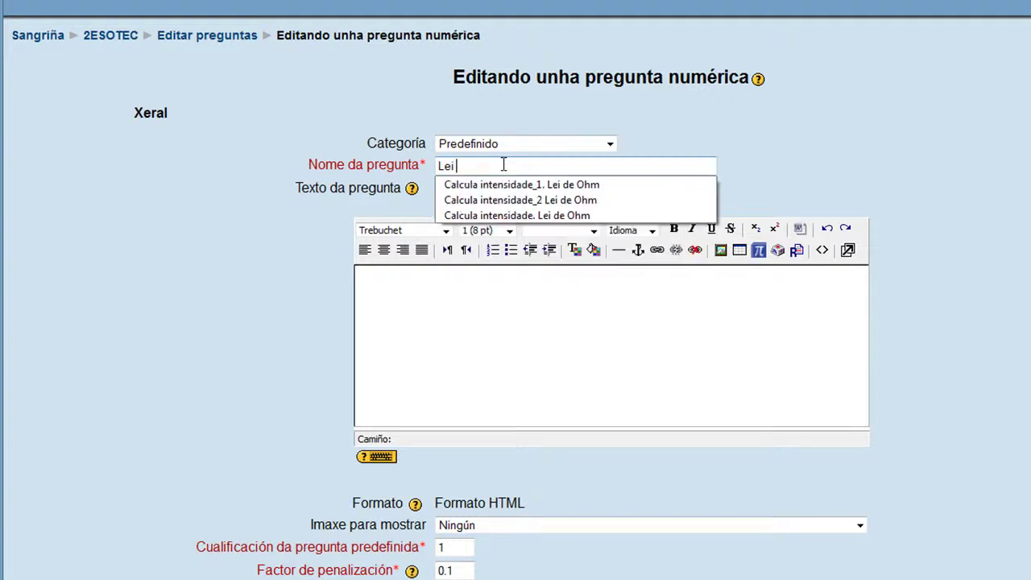
pyautogui.write('e Ohm 1')
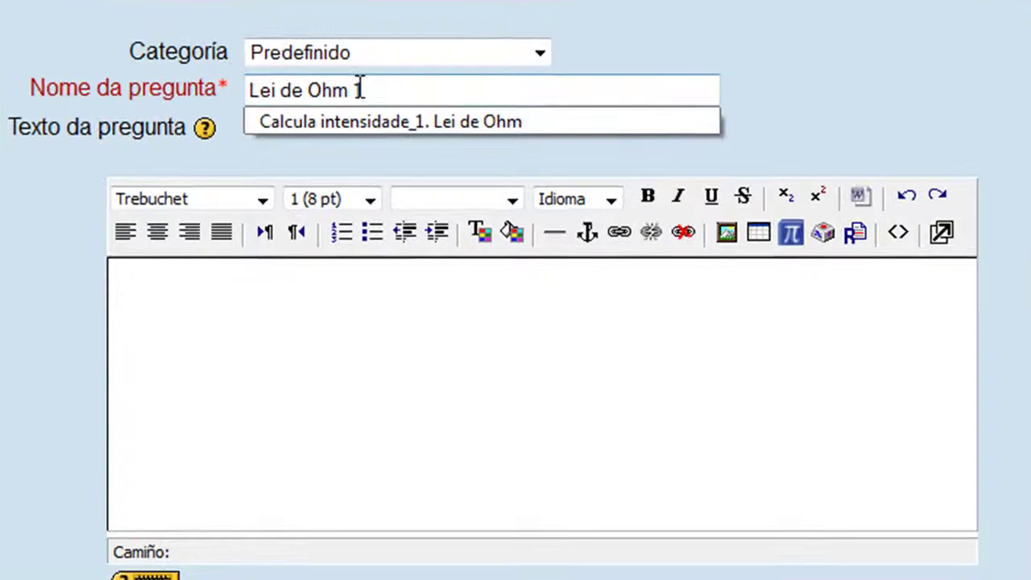
pyautogui.write(' calculo de intensidade')
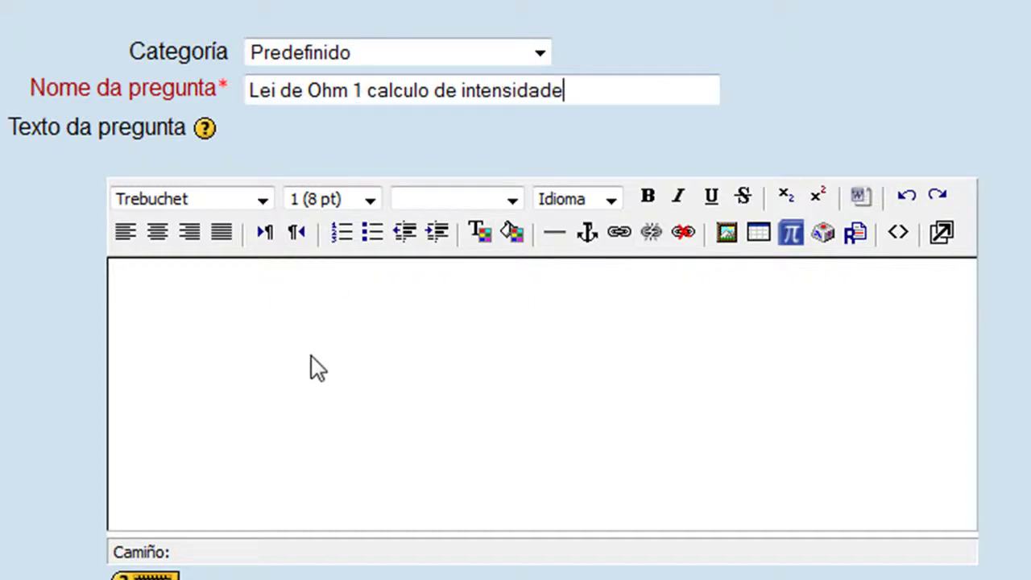
# Enter the question text "Calcula a intensidade que circula por unha resistencia de 300 Ohmios sabendo que a diferenza de potencial nos seus extremos é de 9V."
pyautogui.click(311, 316)
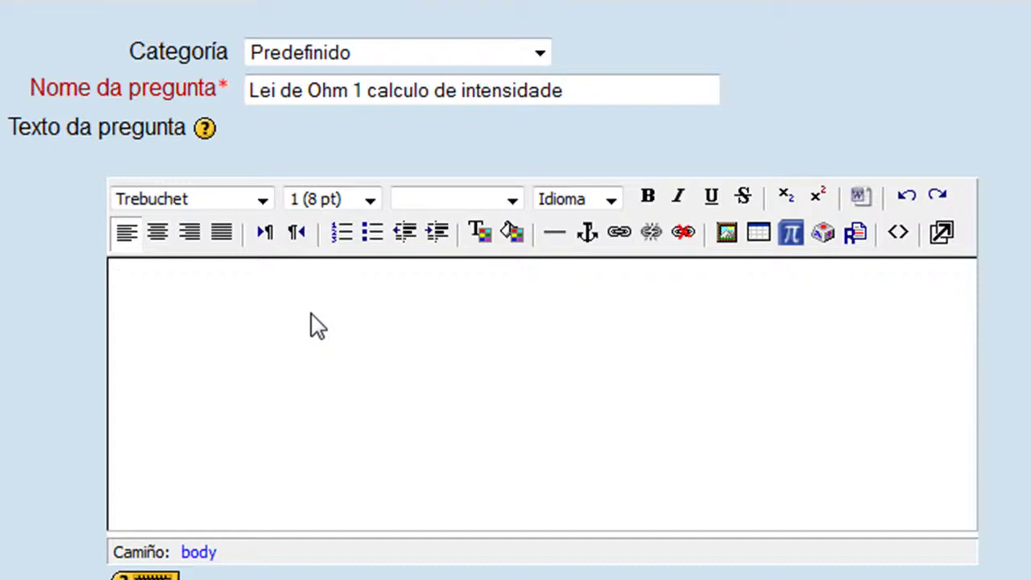
pyautogui.write('Calcula a in')
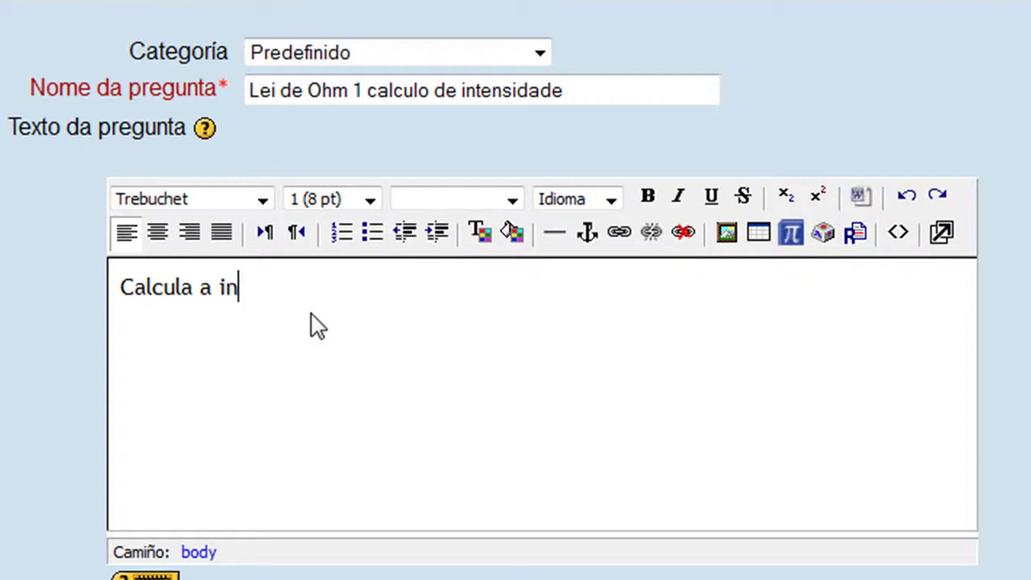
pyautogui.write('tensidade ')
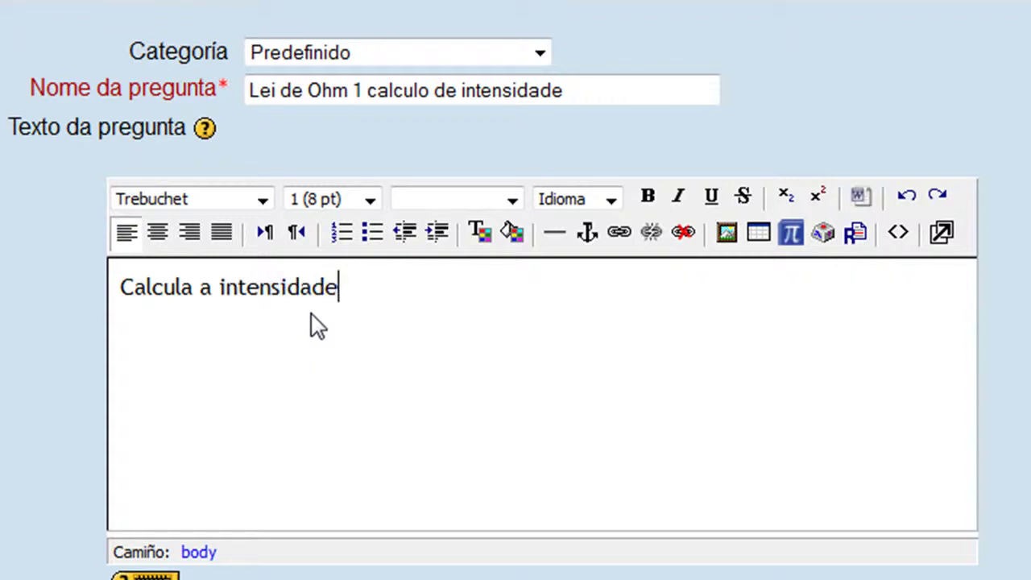
pyautogui.write('que circu')
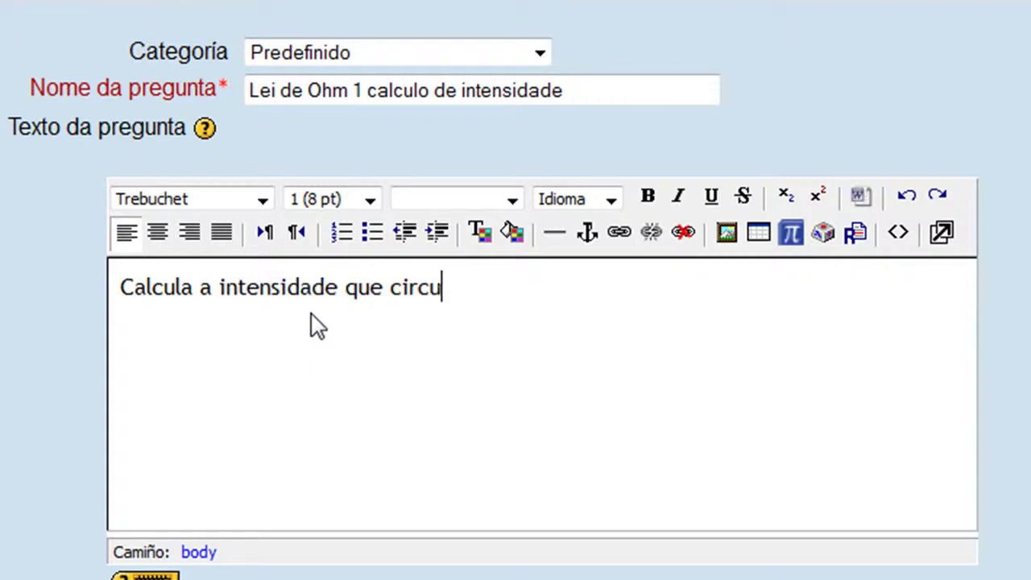
pyautogui.write('la por unha ')
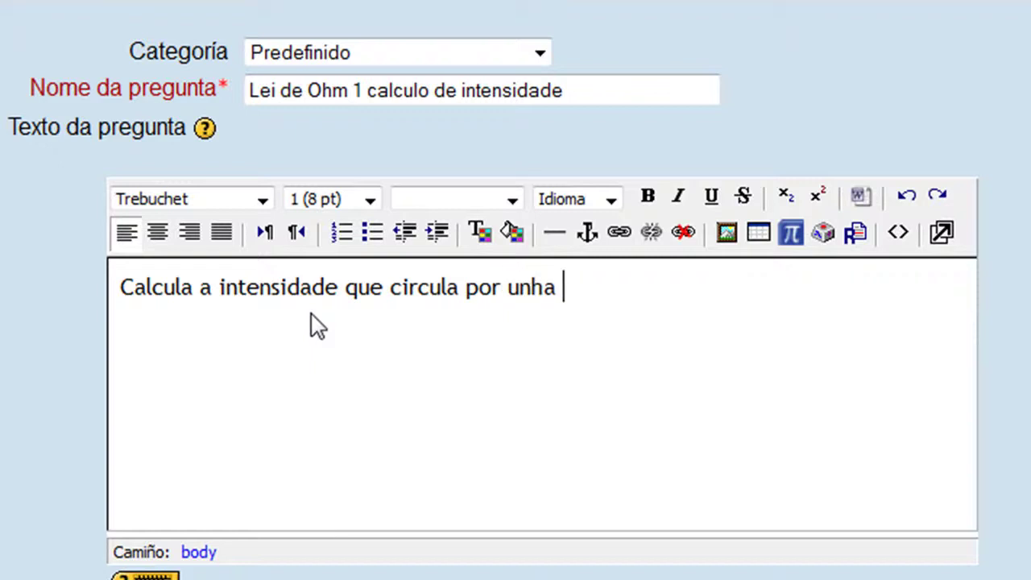
pyautogui.write('resisten')
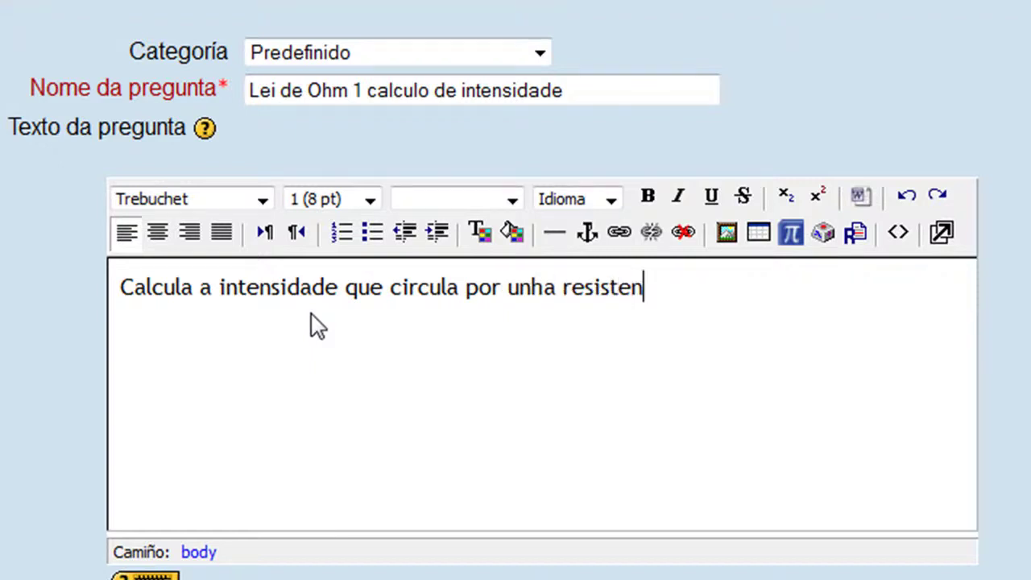
pyautogui.write('cia de ')
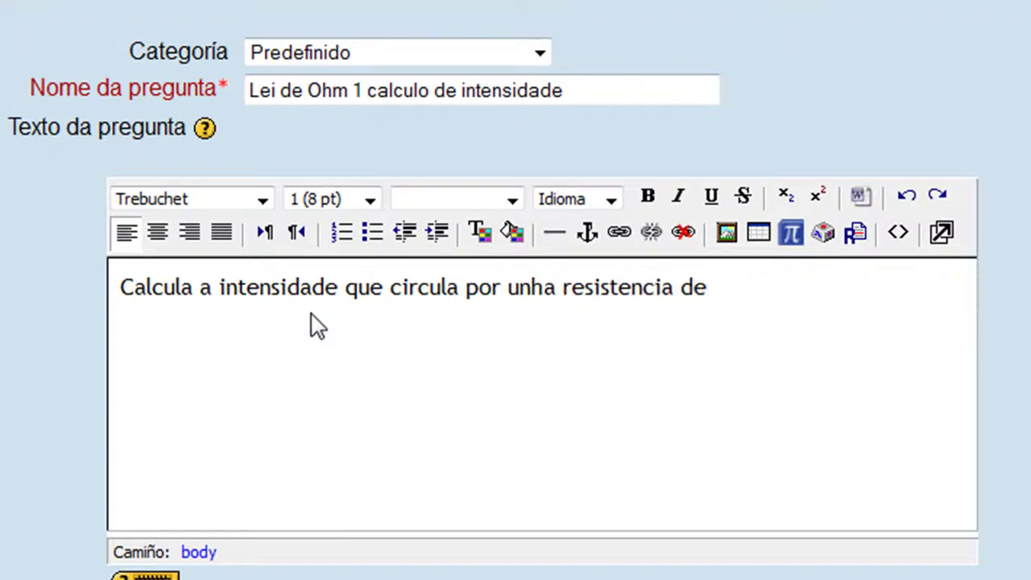
pyautogui.write('300 ')
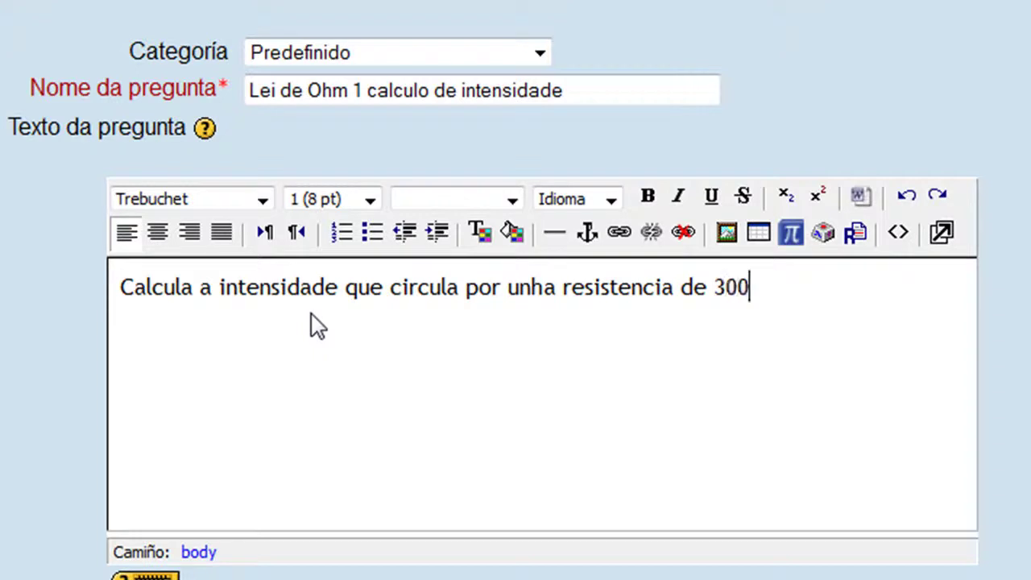
pyautogui.write('Ohmi')
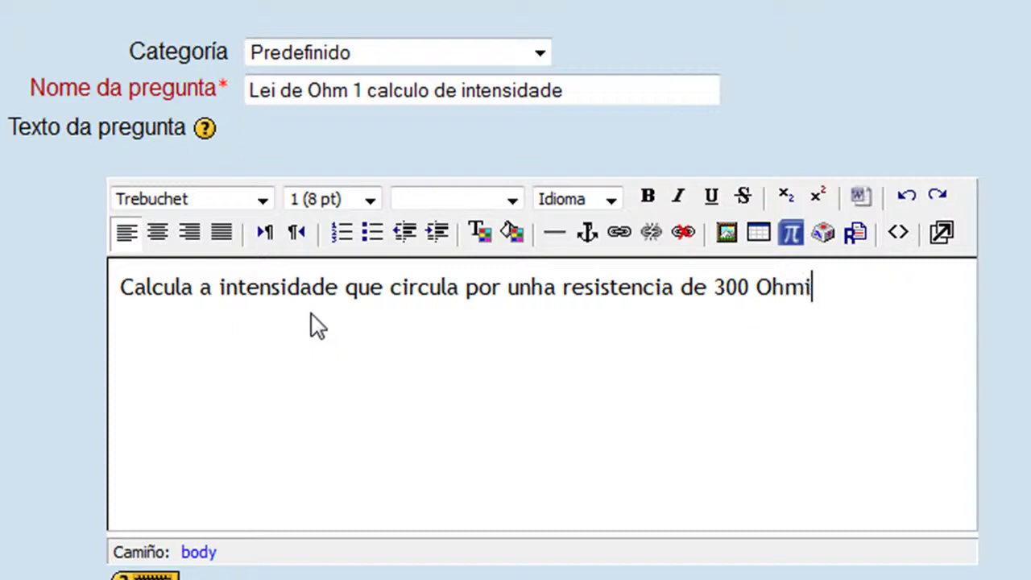
pyautogui.write('os sabendo que a diferenza de potencial nos seus extremos é de 9V')
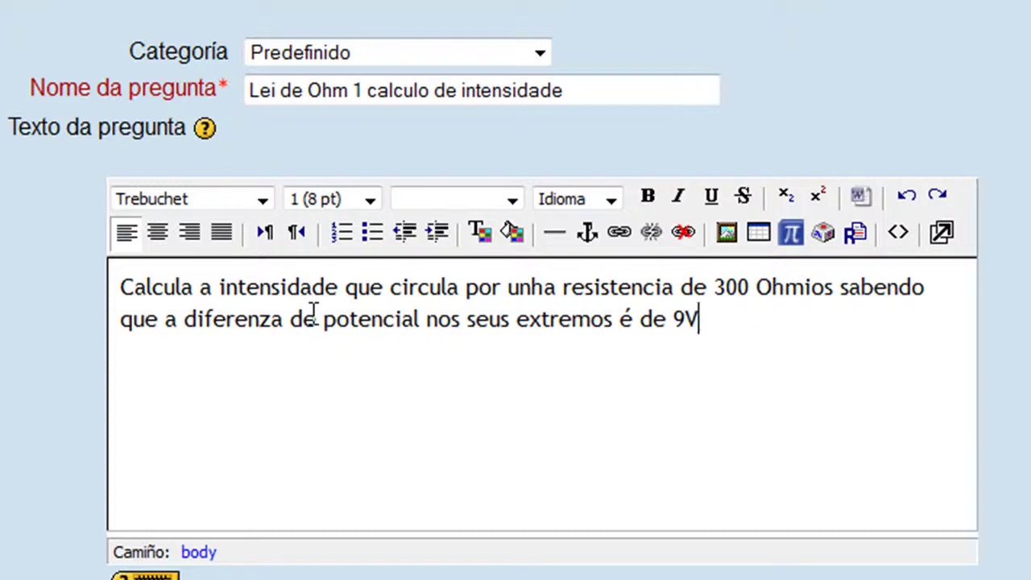
pyautogui.write('.')
# Set the question's penalty factor (Factor de penalización) to 0.2
pyautogui.scroll(-4, 314, 312)
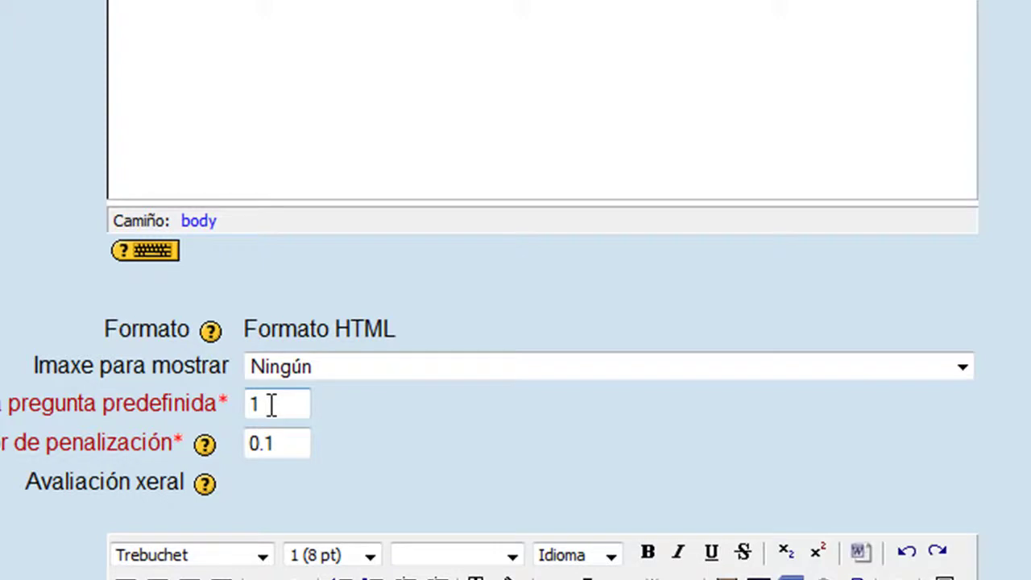
pyautogui.click(279, 443)
pyautogui.press('BackSpace')
pyautogui.press('BackSpace')
pyautogui.write('.2')
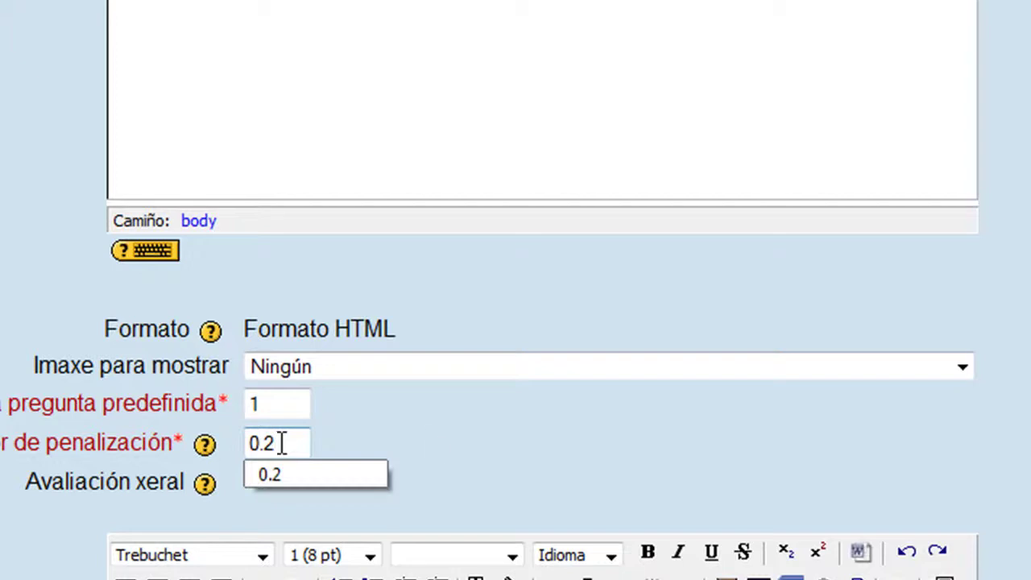
# Define the first answer as 0.03 with an accepted error of 0.001 and a grade of 100 %
pyautogui.scroll(-3, 587, 431)
pyautogui.scroll(-3, 579, 431)
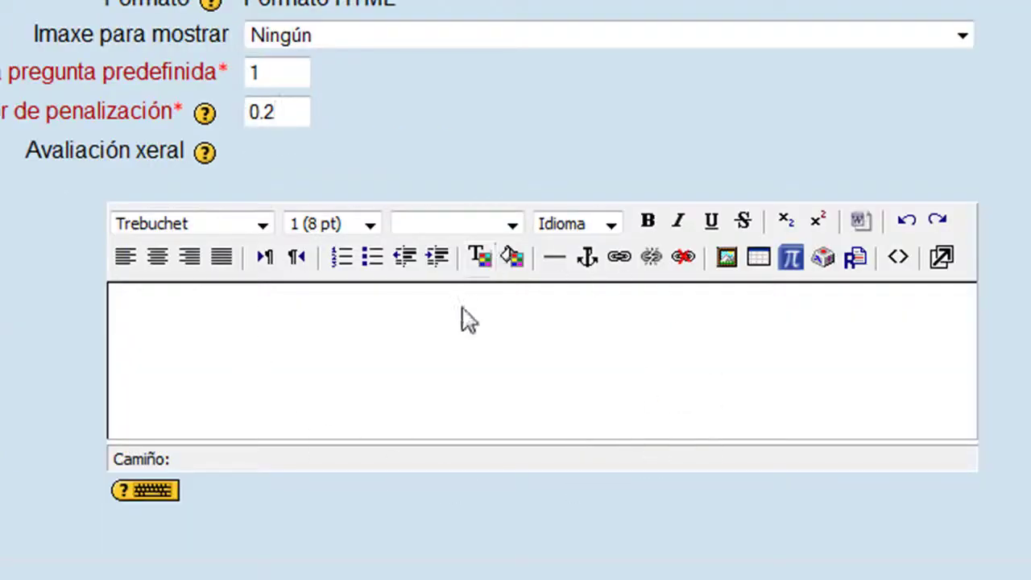
pyautogui.scroll(-3, 465, 309)
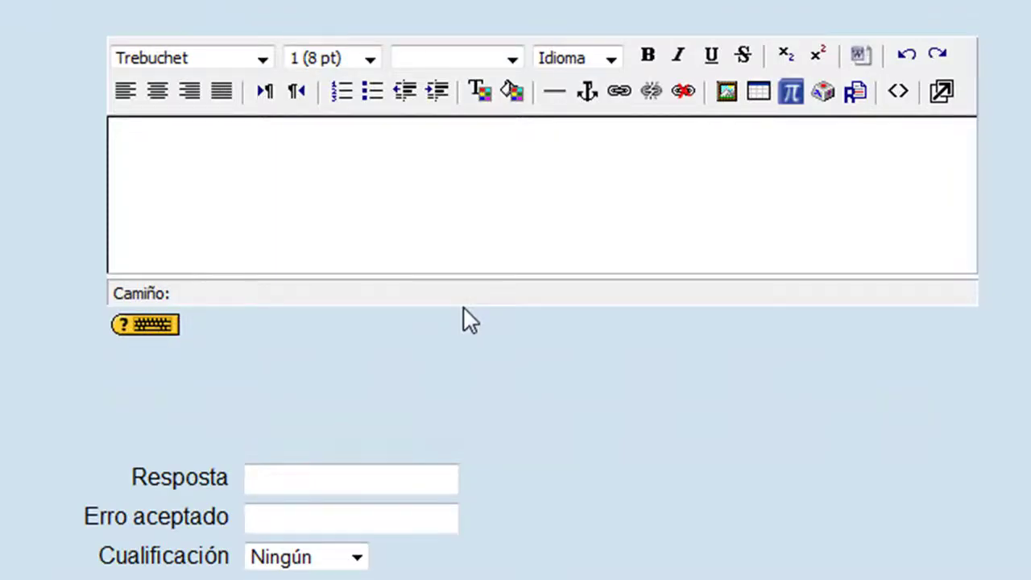
pyautogui.scroll(-3, 464, 309)
pyautogui.click(390, 316)
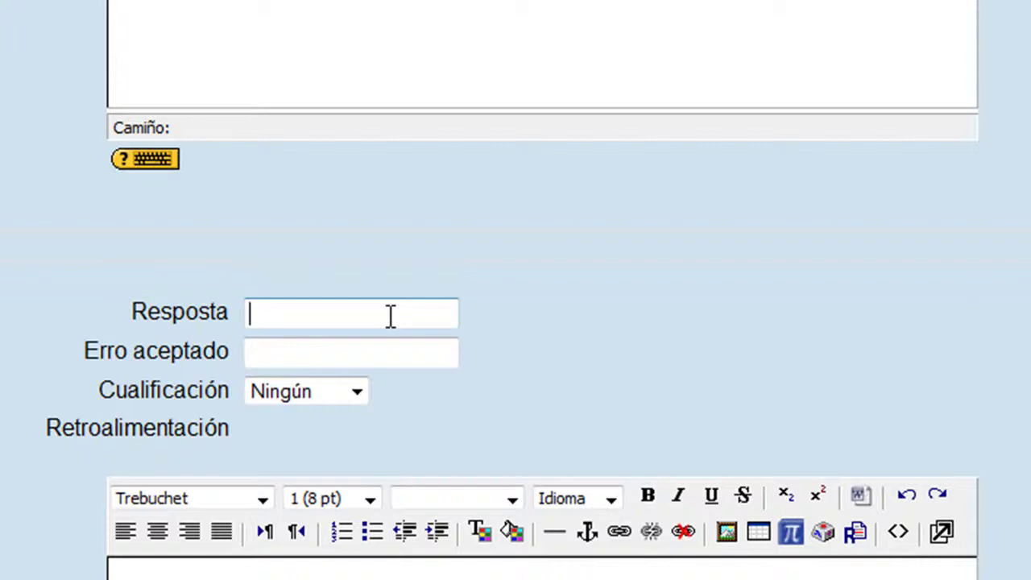
pyautogui.write('0.03')
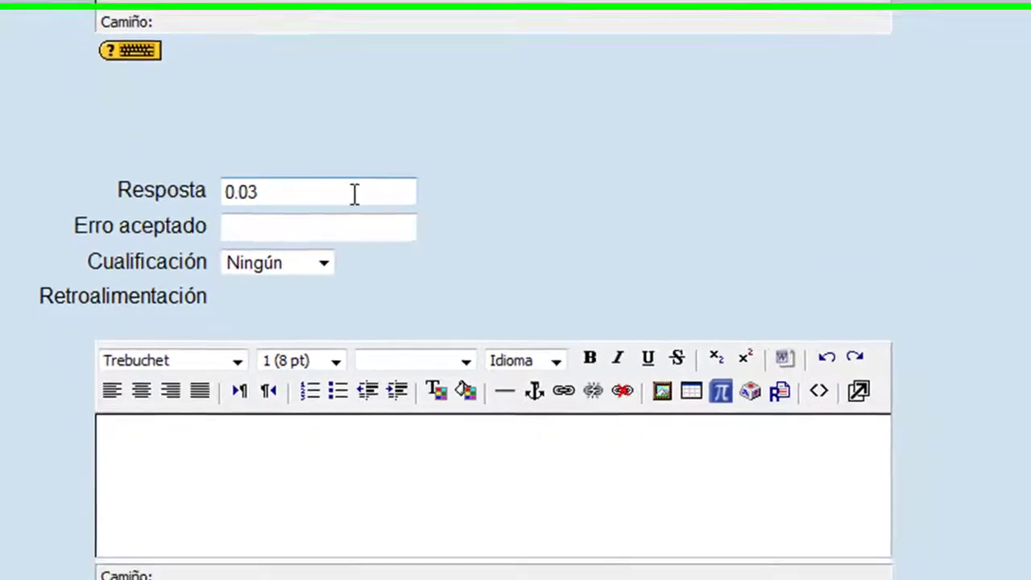
pyautogui.click(340, 218)
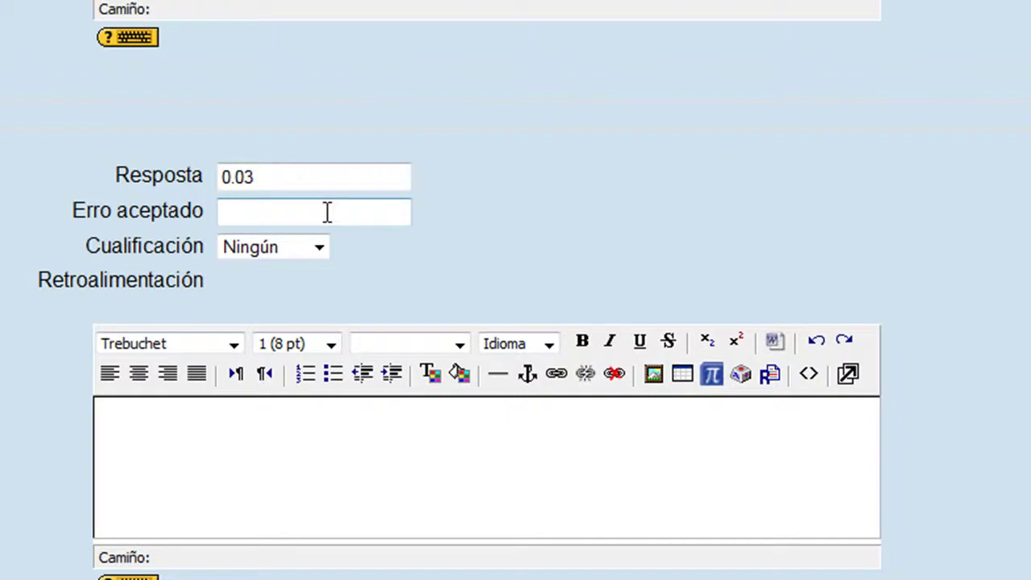
pyautogui.write('0.')
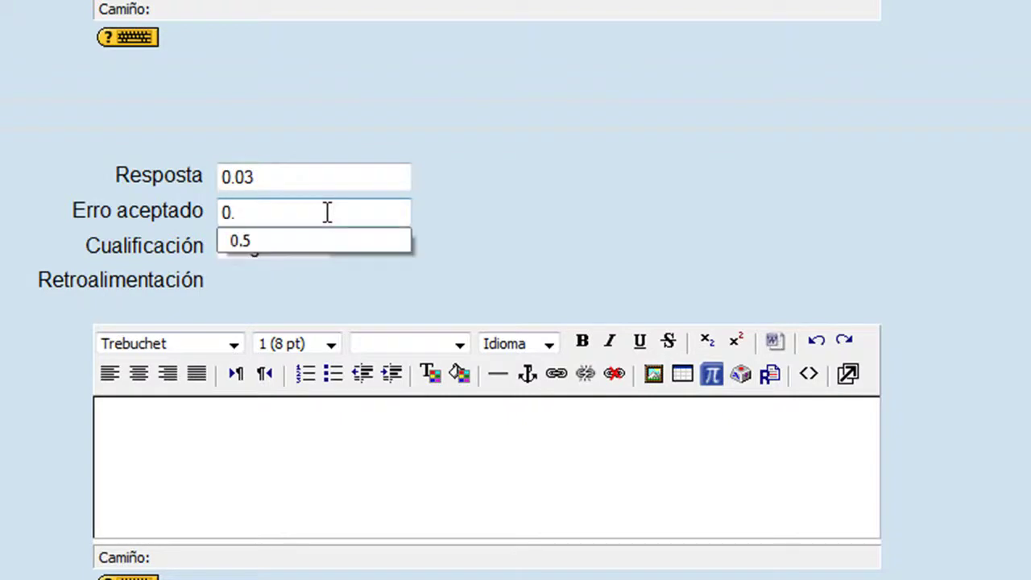
pyautogui.write('001')
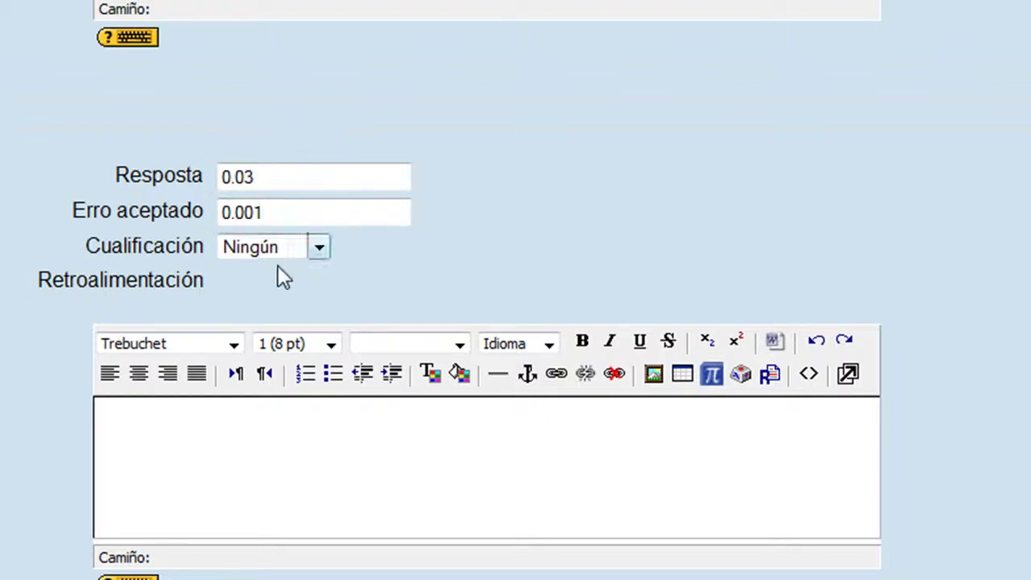
pyautogui.click(319, 249)
pyautogui.click(299, 272)
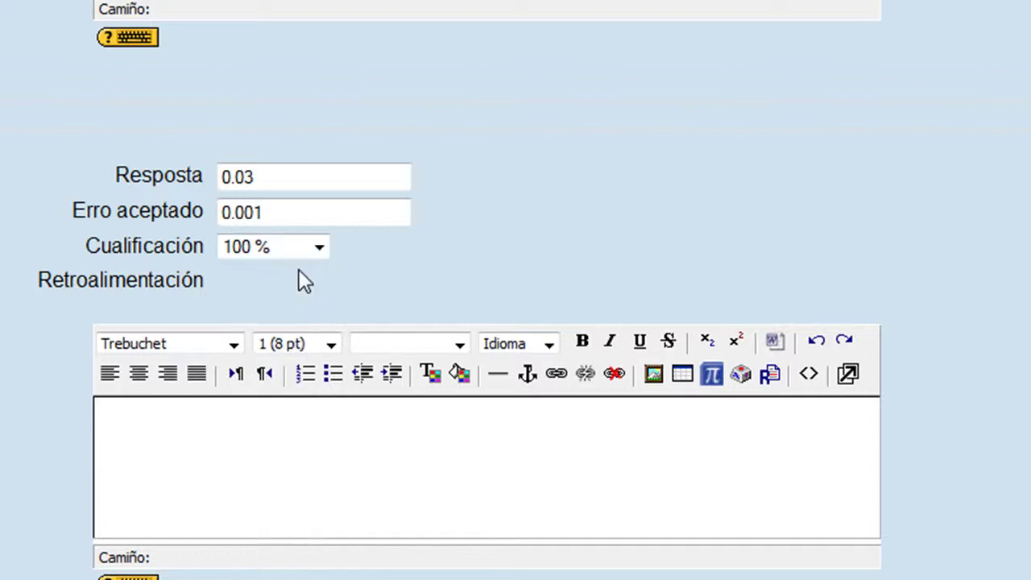
# Write "Moi ben." as the feedback (Retroalimentación) for the first answer
pyautogui.scroll(-3, 299, 282)
pyautogui.click(316, 133)
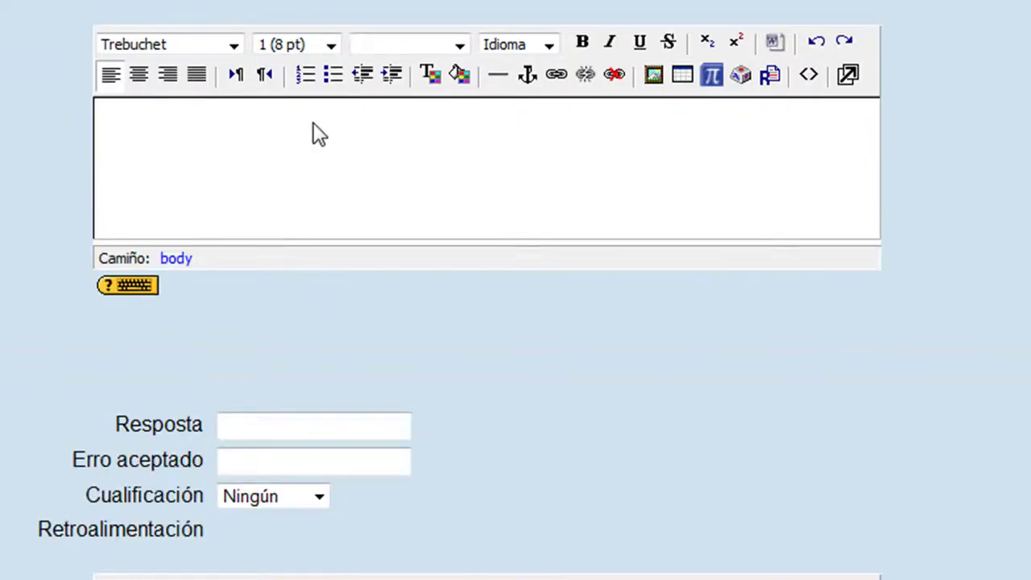
pyautogui.write('Moi ben.')
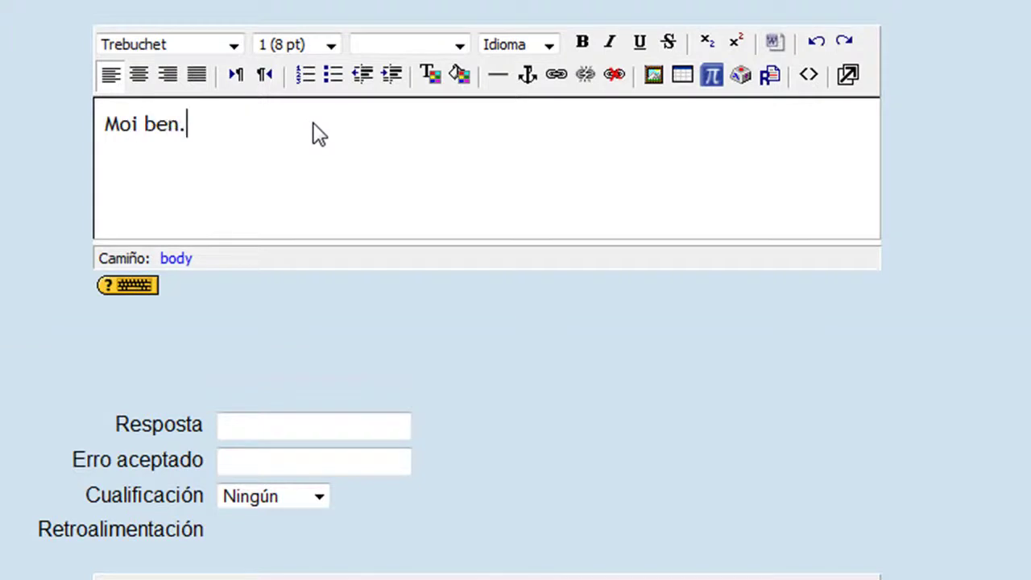
# Enter A as the answer's first unit (Unidade 1)
pyautogui.scroll(-5, 319, 133)
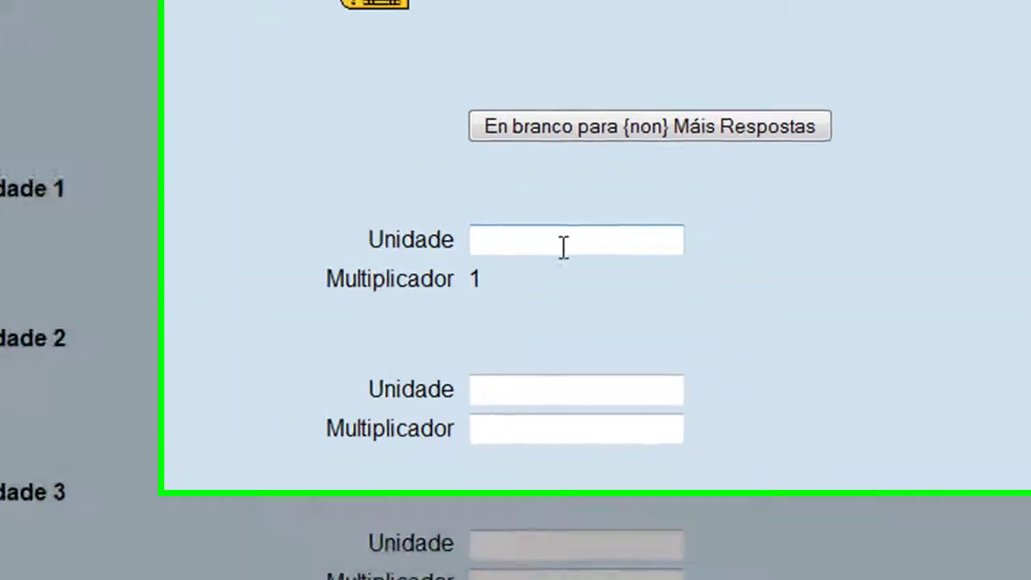
pyautogui.write('A')
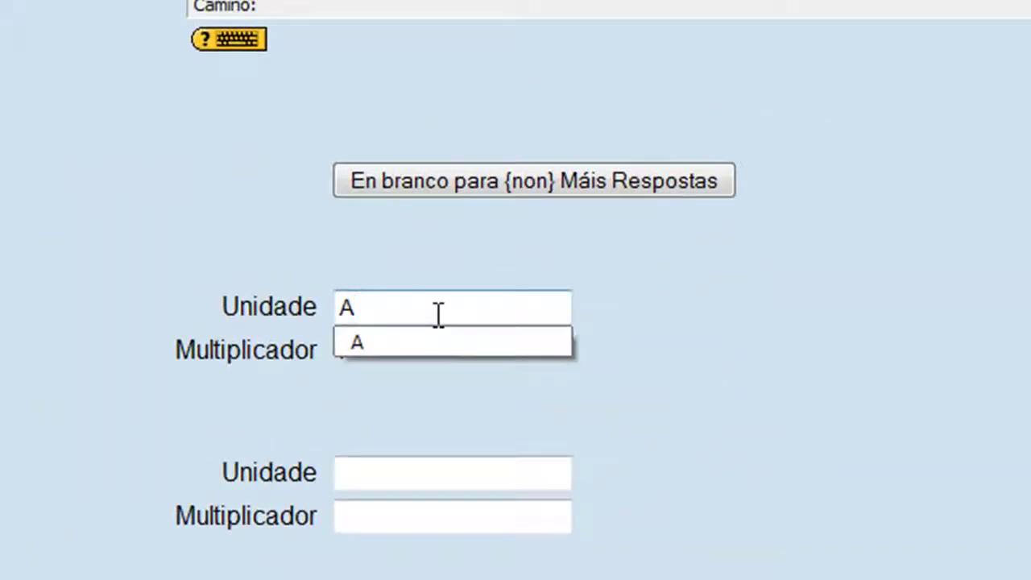
pyautogui.click(929, 278)
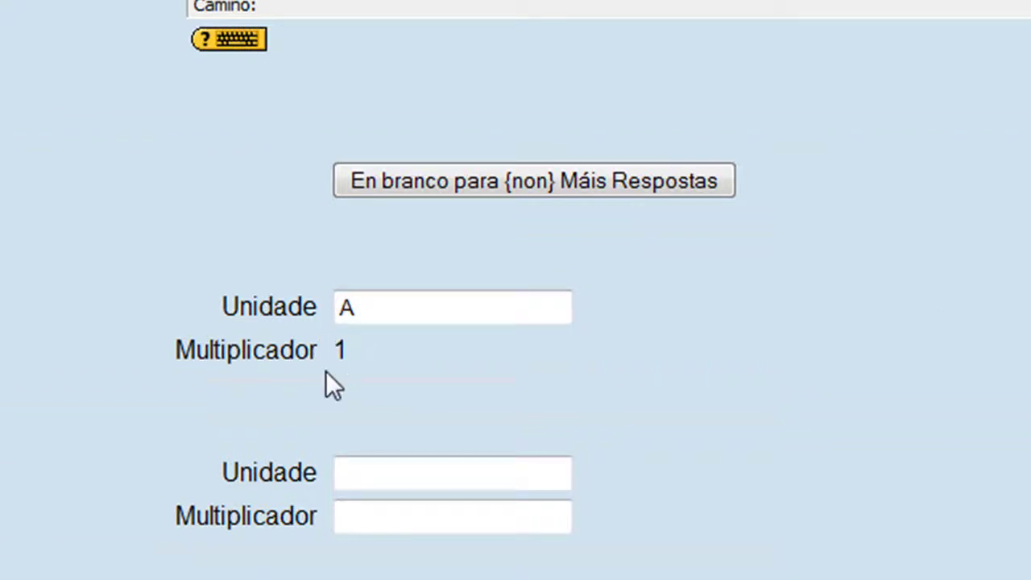
# Add mA as the second unit (Unidade) with a multiplier (Multiplicador) of 1000 and save the question
pyautogui.click(371, 476)
pyautogui.write('mA')
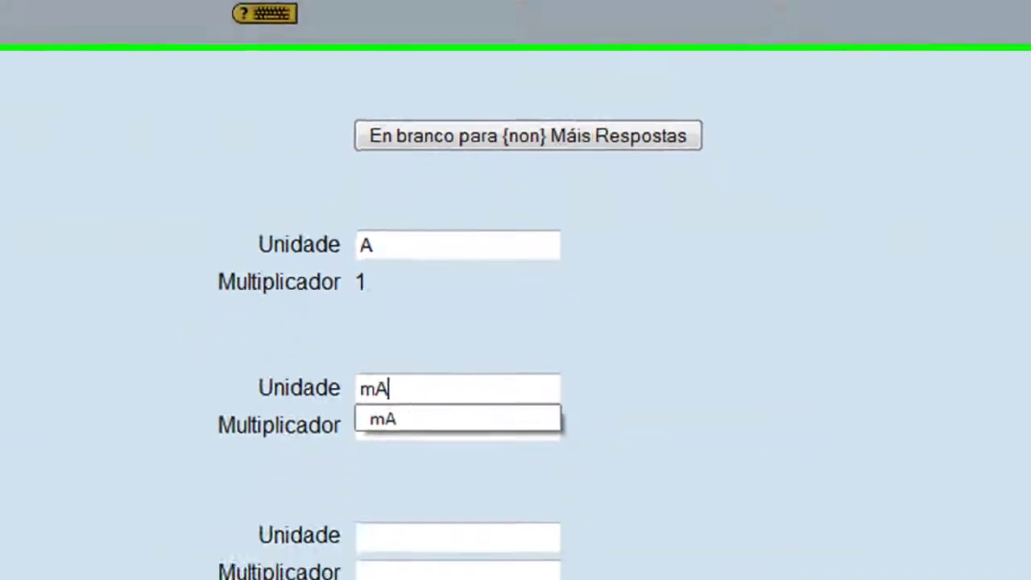
pyautogui.click(491, 413)
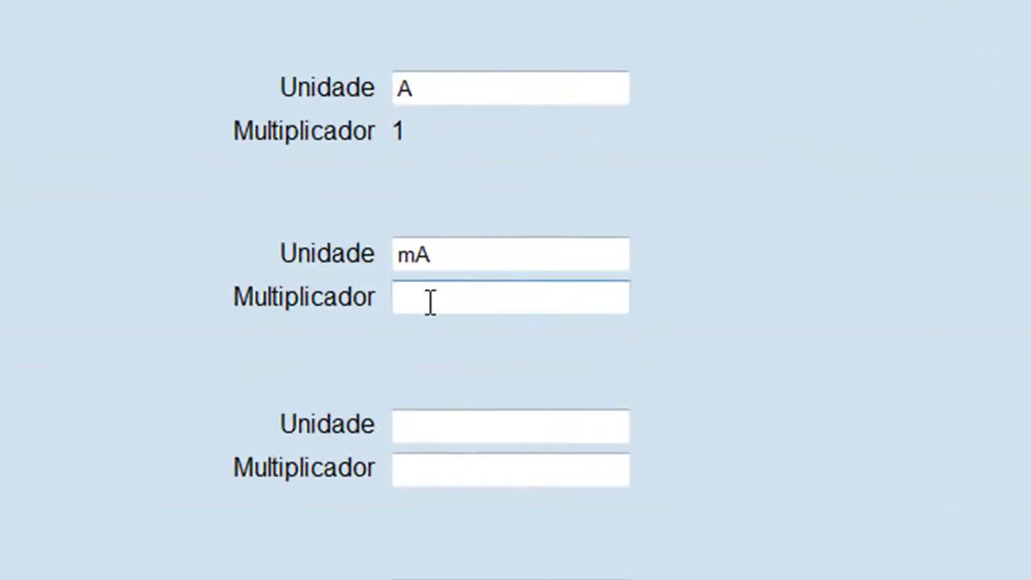
pyautogui.click(421, 282)
pyautogui.write('1000')
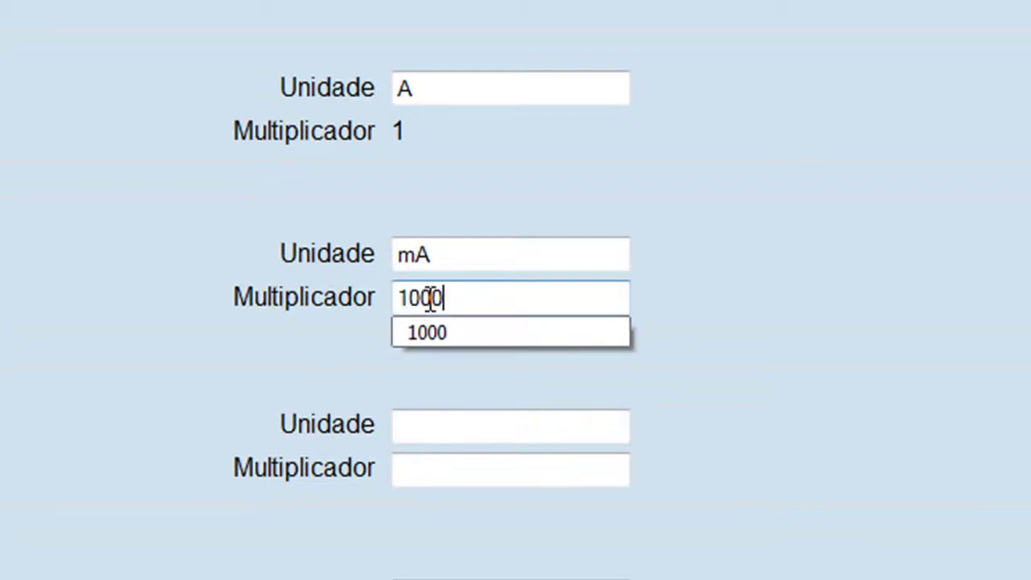
pyautogui.click(799, 235)
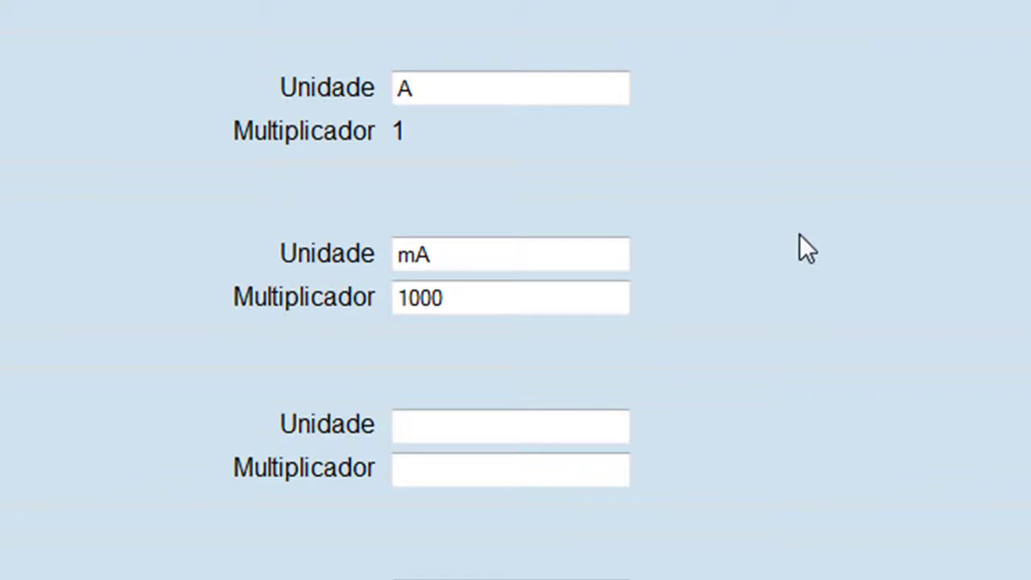
pyautogui.click(454, 266)
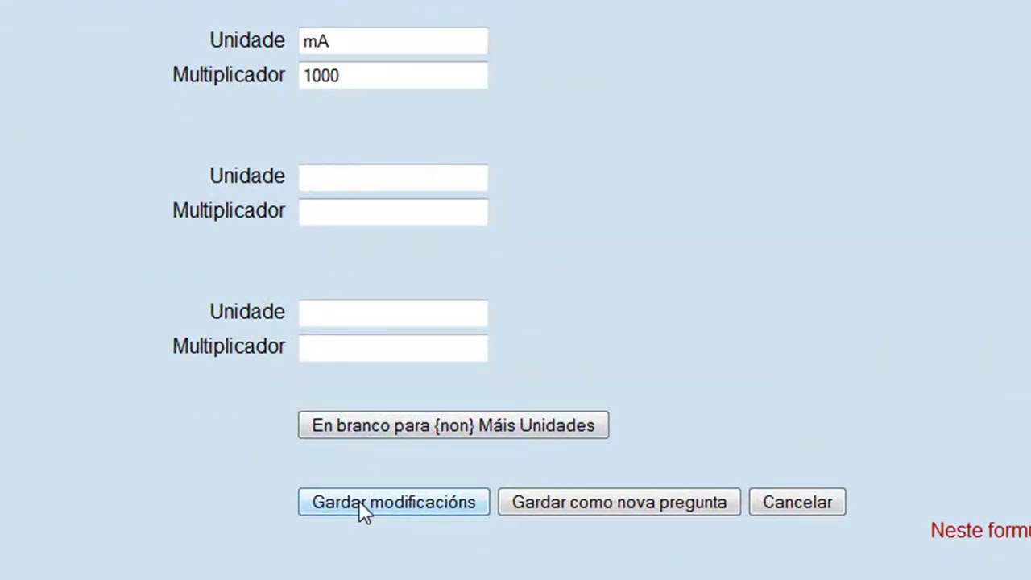
pyautogui.click(364, 507)
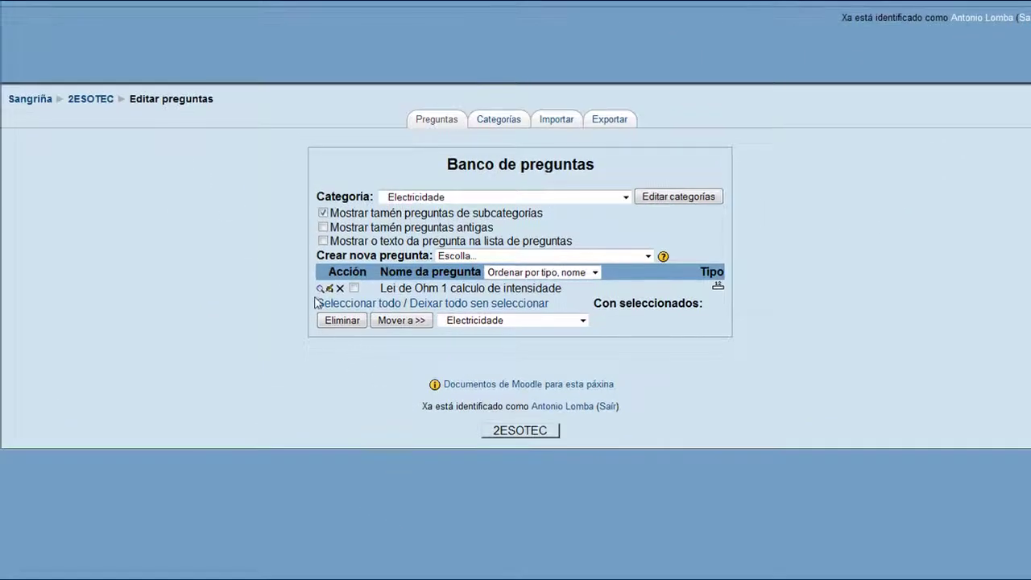
# Preview the question "Lei de Ohm 1 calculo de intensidade" and submit 0.03 as the answer without a unit
pyautogui.click(321, 288)
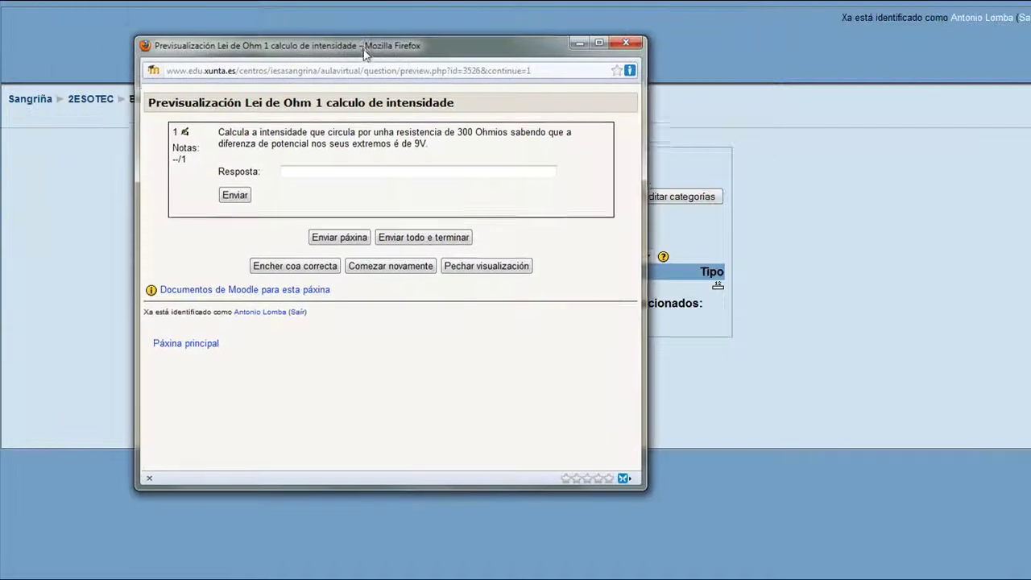
pyautogui.click(313, 178)
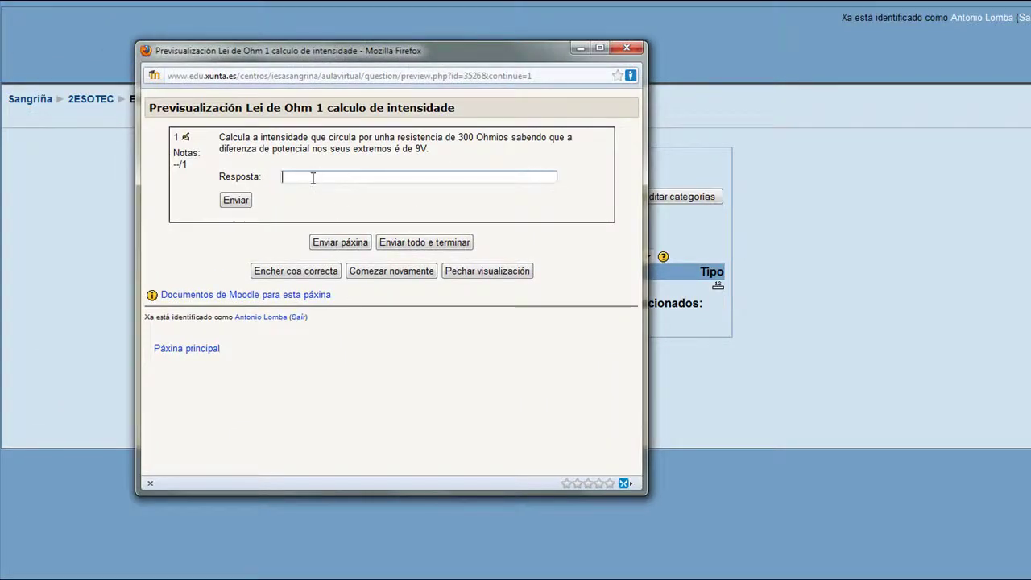
pyautogui.write('0.03')
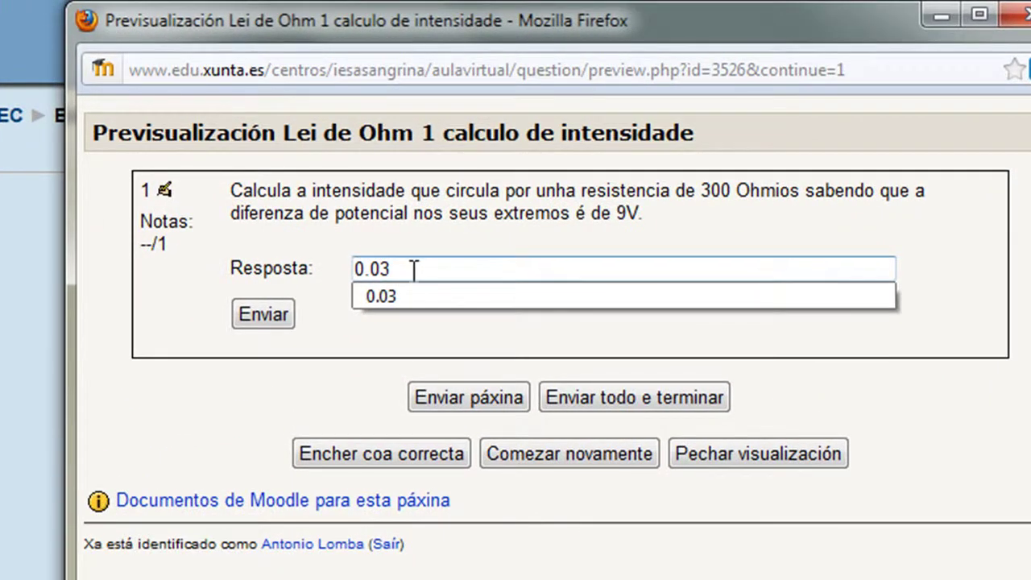
pyautogui.click(263, 314)
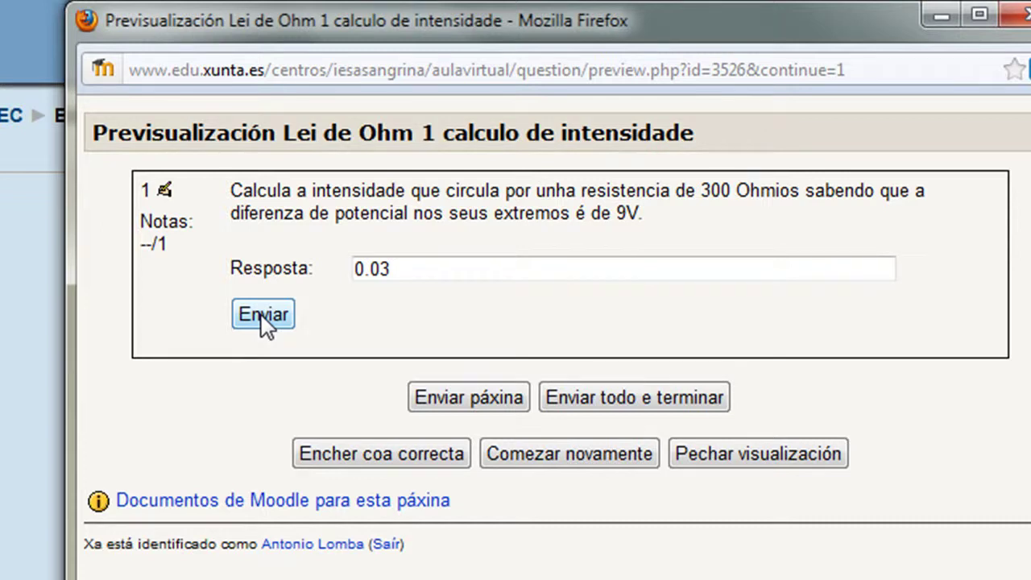
pyautogui.click(265, 318)
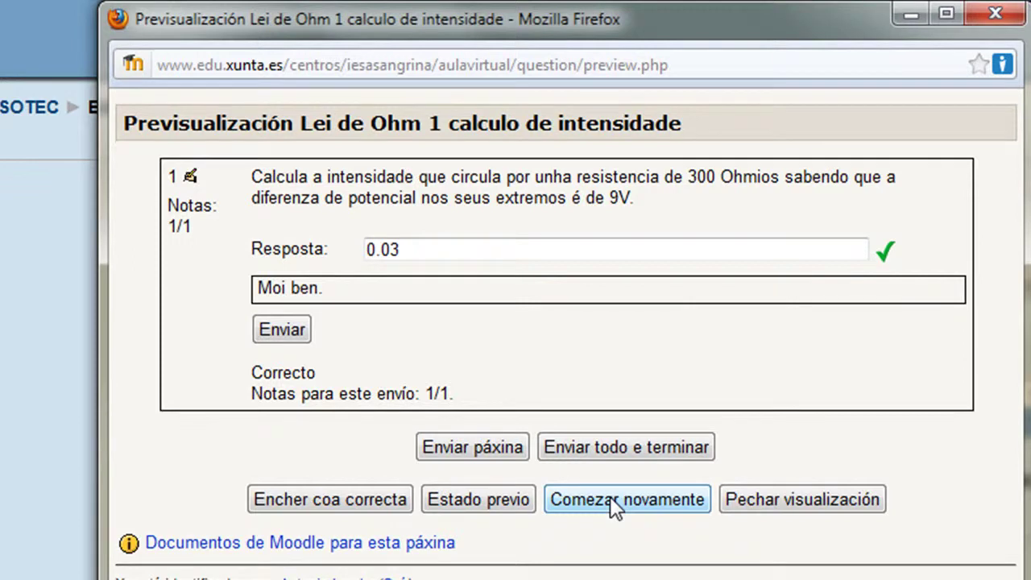
# Restart the question preview and submit 30mA as the answer to test the milliampere unit
pyautogui.click(611, 498)
pyautogui.click(447, 252)
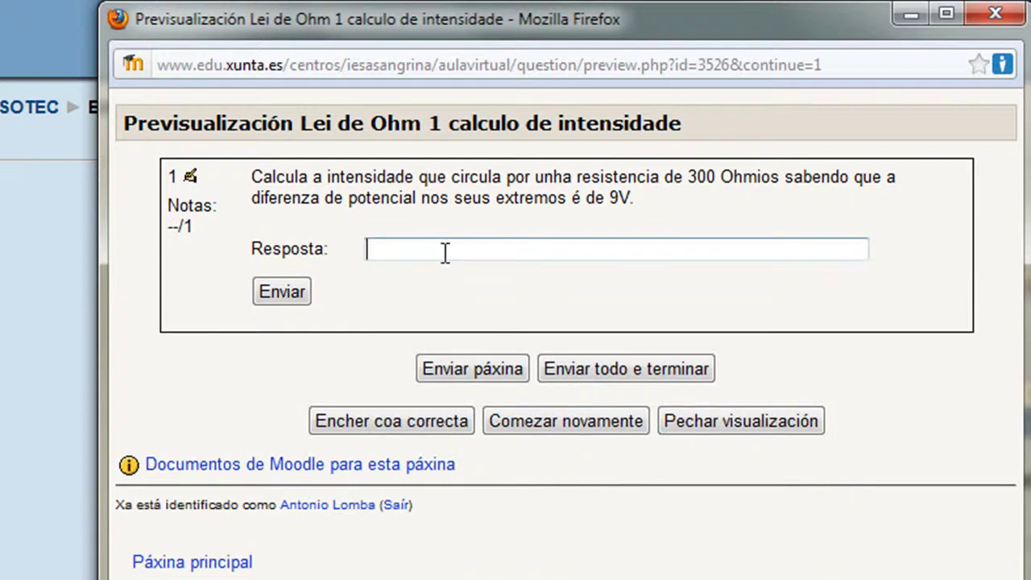
pyautogui.write('30')
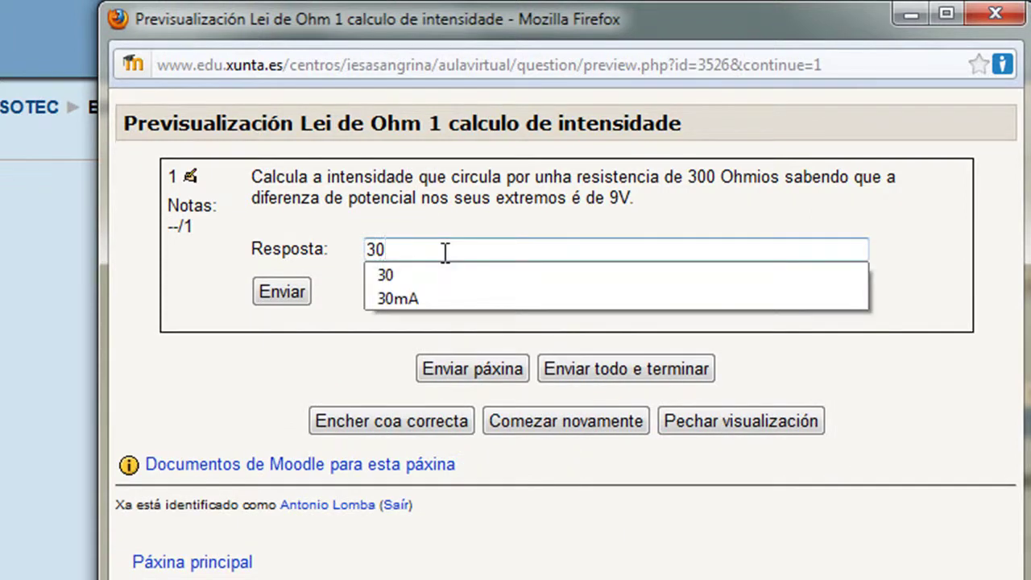
pyautogui.write('mA')
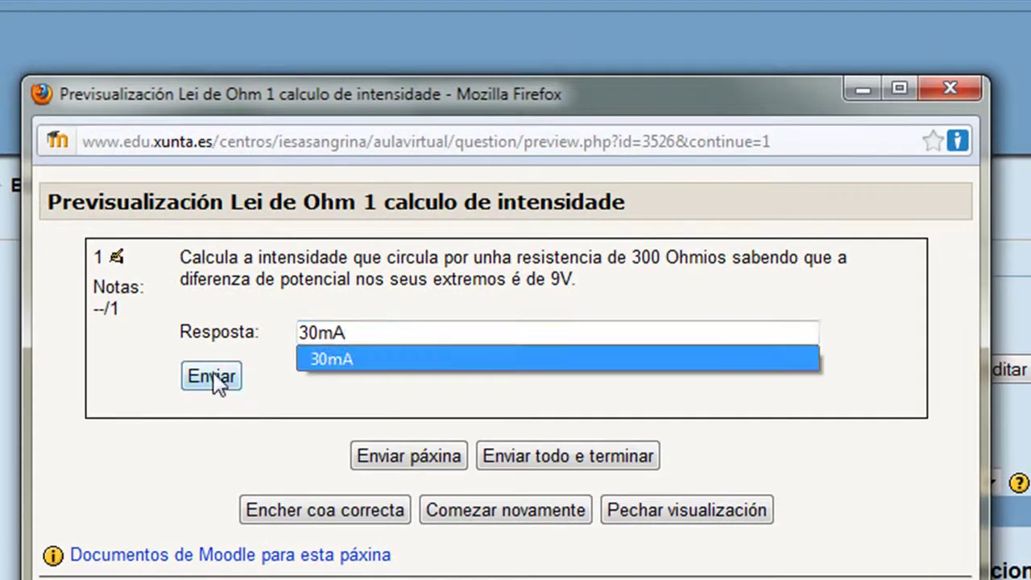
pyautogui.click(255, 324)
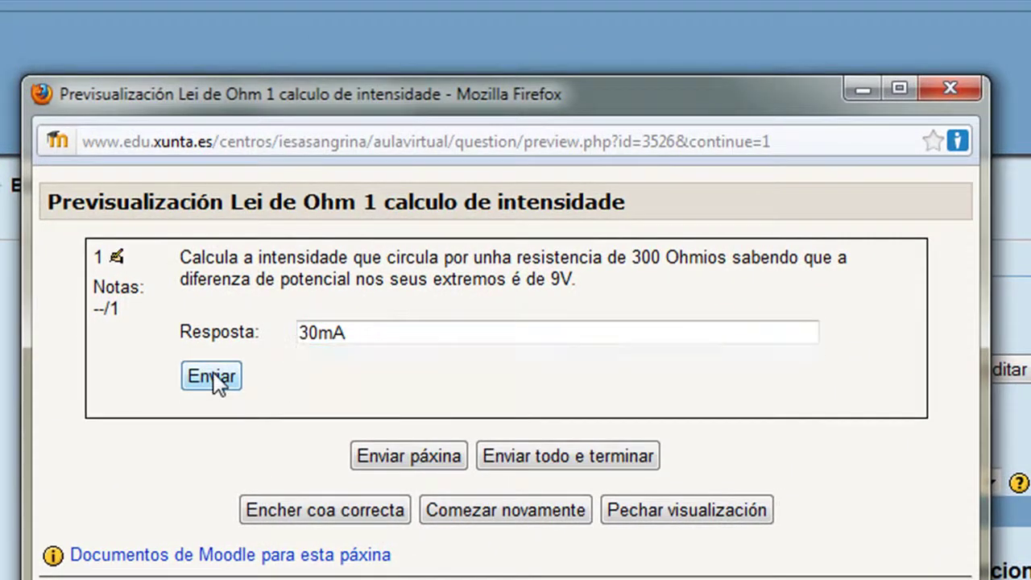
pyautogui.click(211, 377)
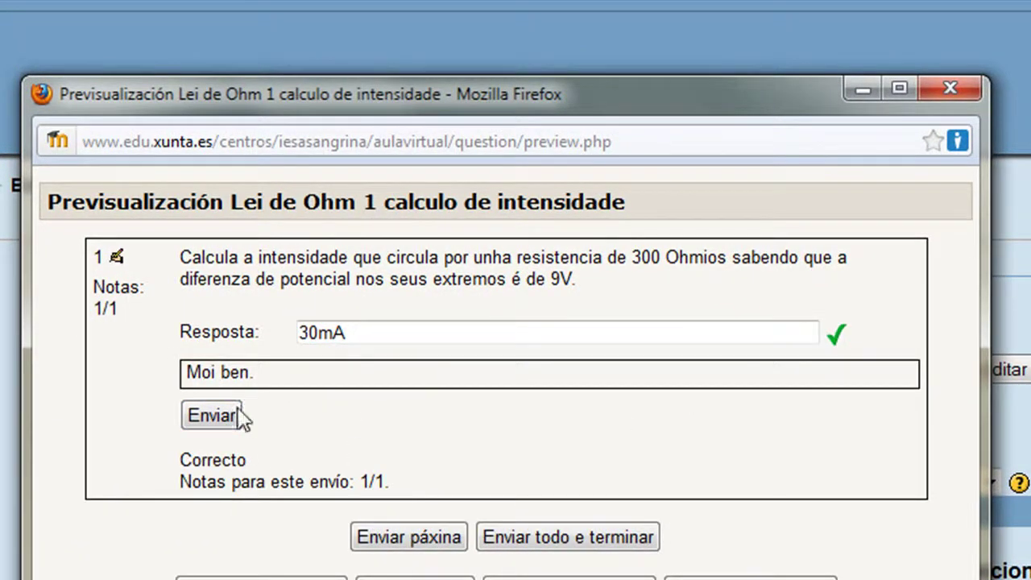